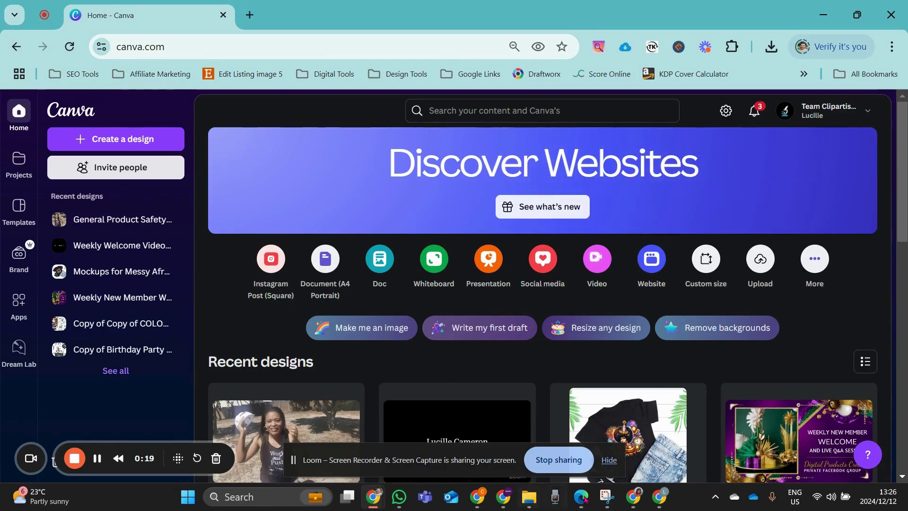
# Look through the Canva Creator's App Library spreadsheet, from its title and first entries to the listed app names and purposes.
pyautogui.click(609, 461)
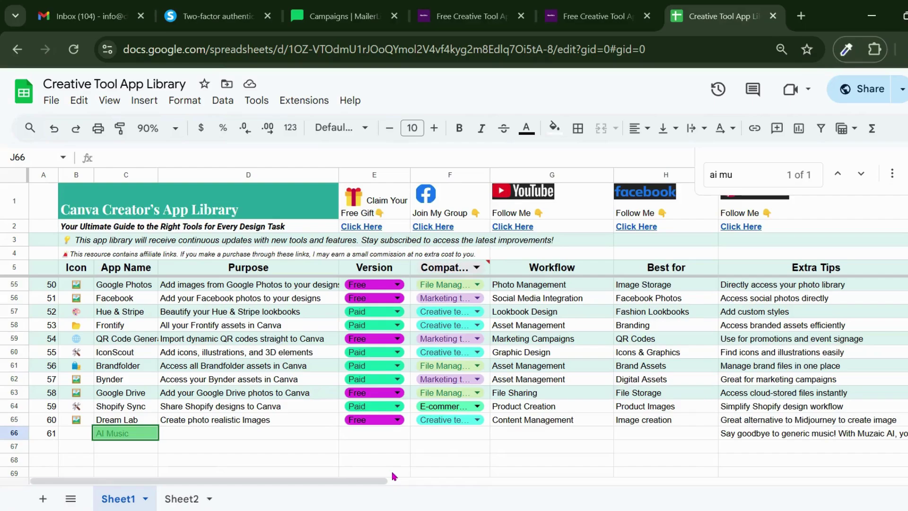
pyautogui.scroll(15, 269, 345)
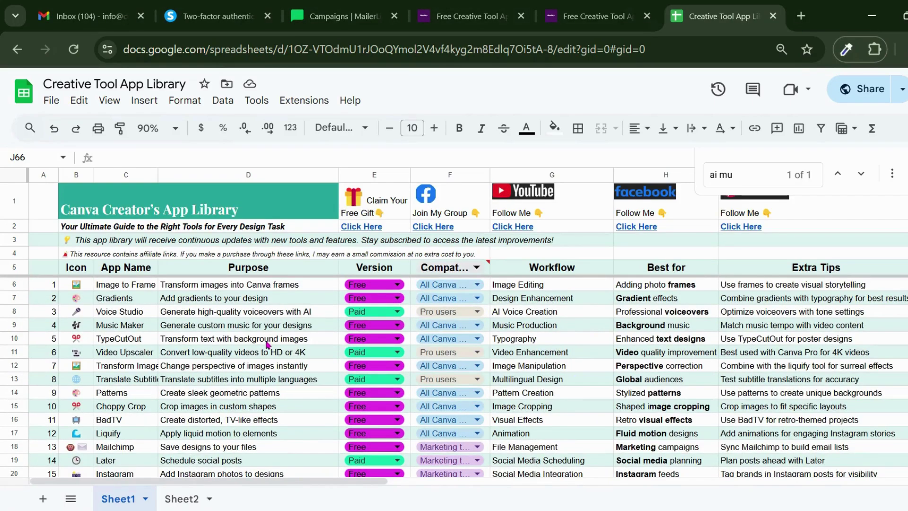
pyautogui.click(122, 188)
pyautogui.click(69, 207)
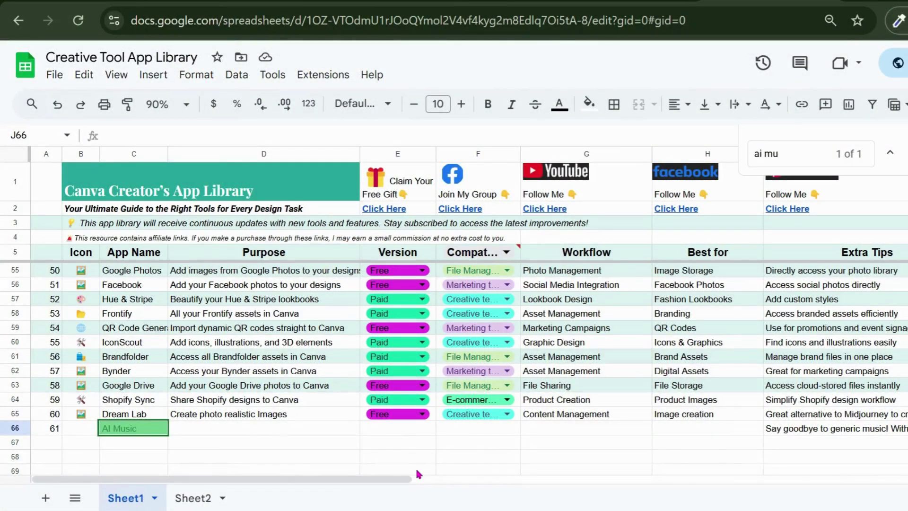
pyautogui.scroll(15, 317, 354)
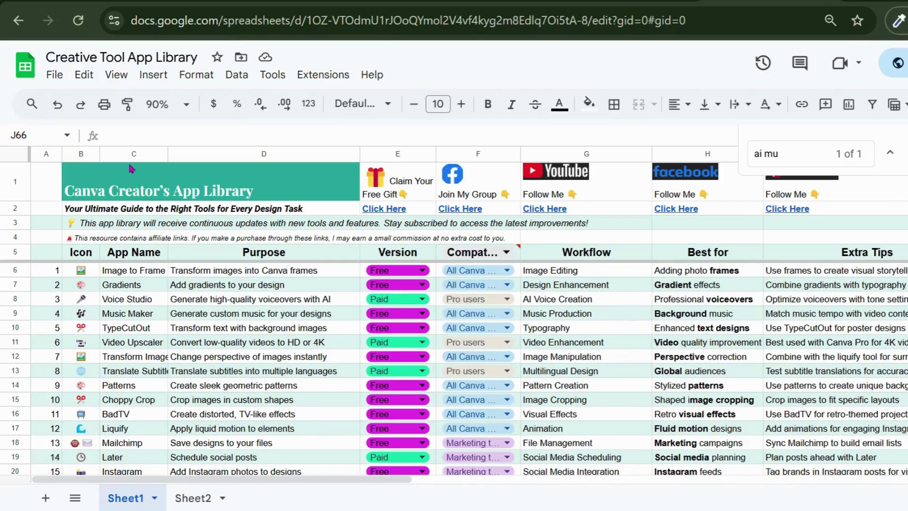
pyautogui.click(72, 184)
pyautogui.moveTo(91, 212); pyautogui.dragTo(289, 212)
pyautogui.scroll(-2, 543, 187)
pyautogui.scroll(2, 742, 195)
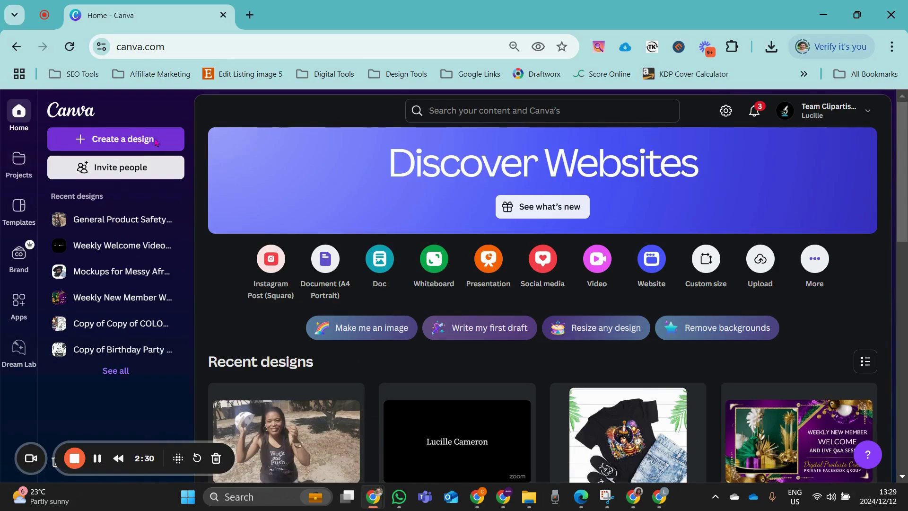
# Create a new blank video design.
pyautogui.click(131, 141)
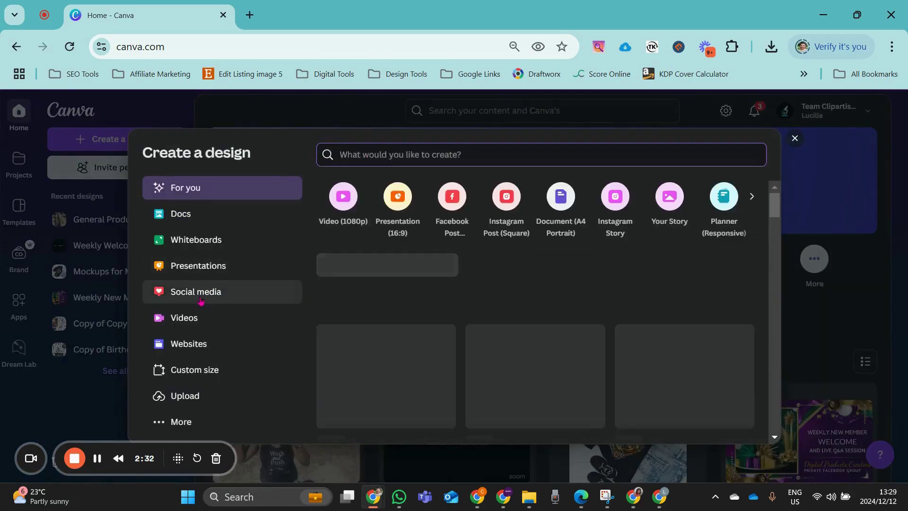
pyautogui.click(184, 317)
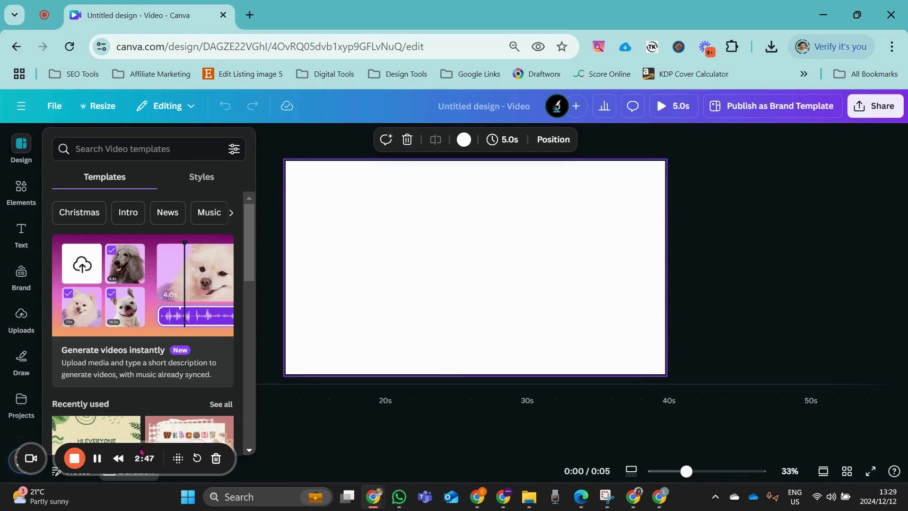
# Search the Canva apps for "google drive" and open the Google Drive app, then return to the blank canvas.
pyautogui.scroll(-3, 21, 283)
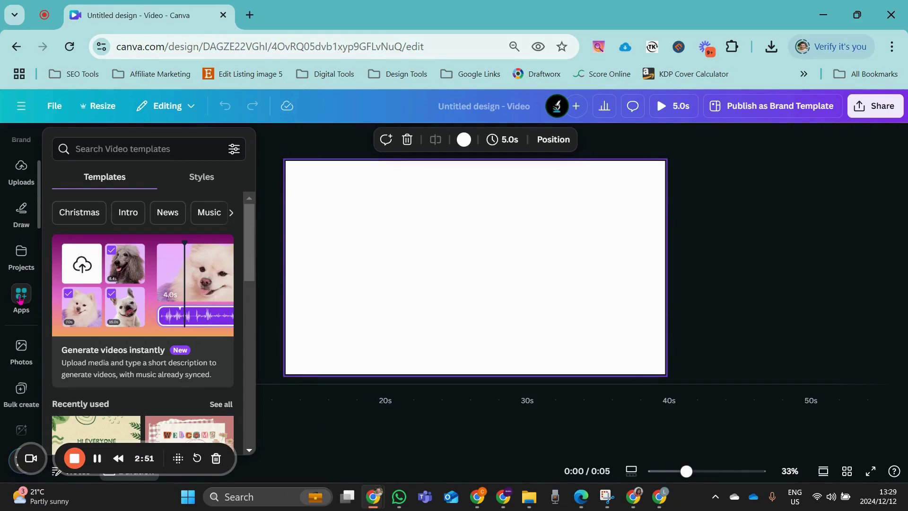
pyautogui.click(20, 299)
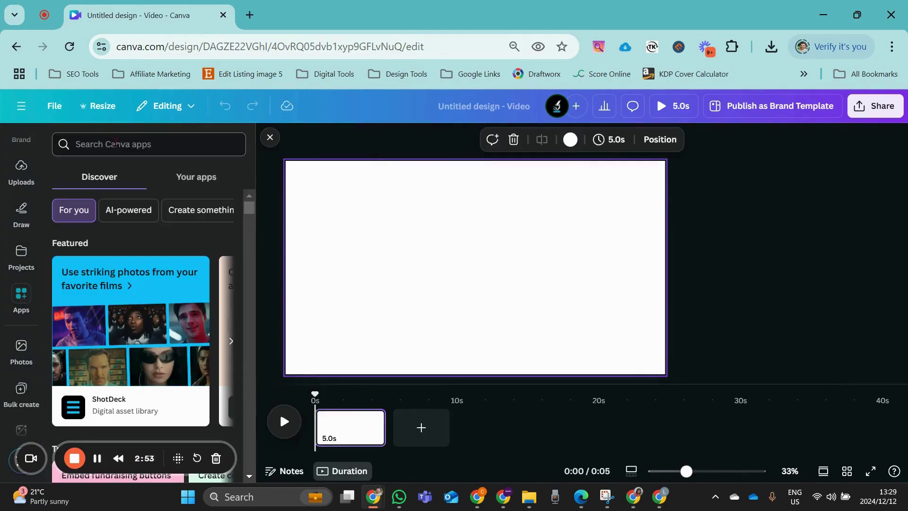
pyautogui.click(116, 142)
pyautogui.write('google dr')
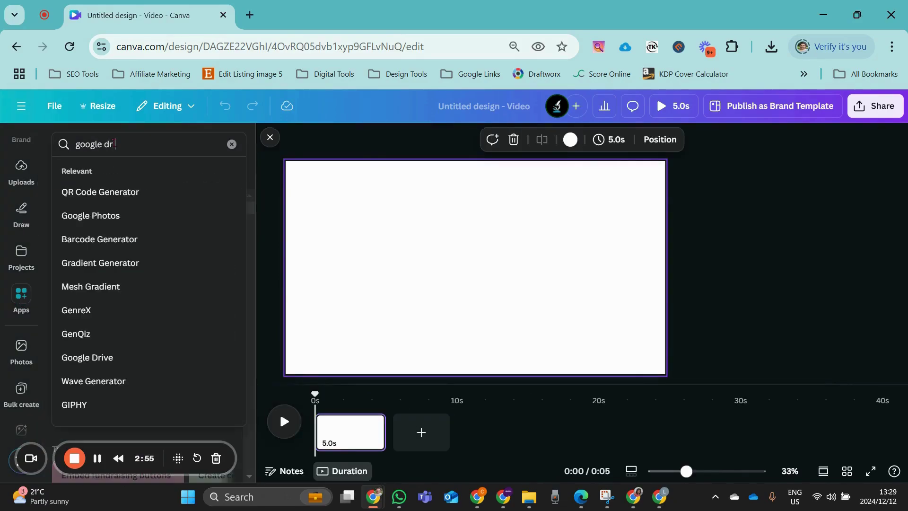
pyautogui.write('ive')
pyautogui.press('Return')
pyautogui.click(79, 208)
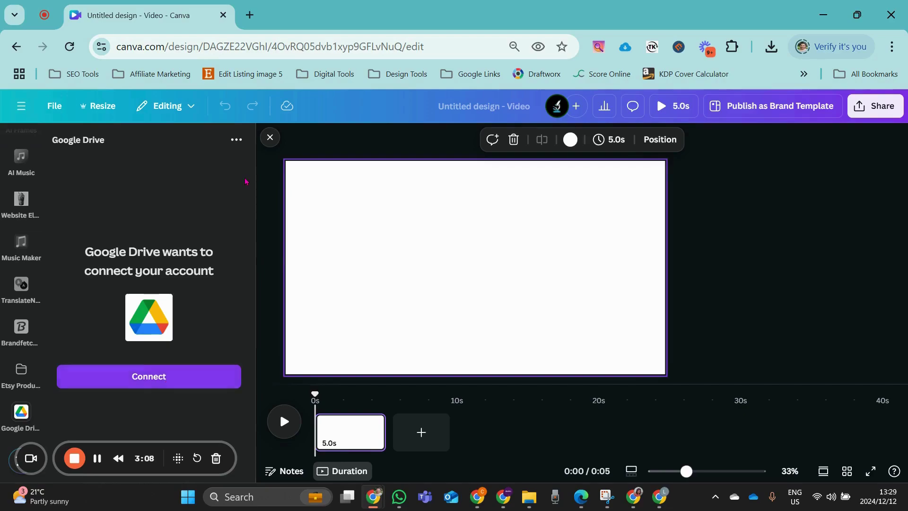
pyautogui.click(270, 137)
pyautogui.click(21, 372)
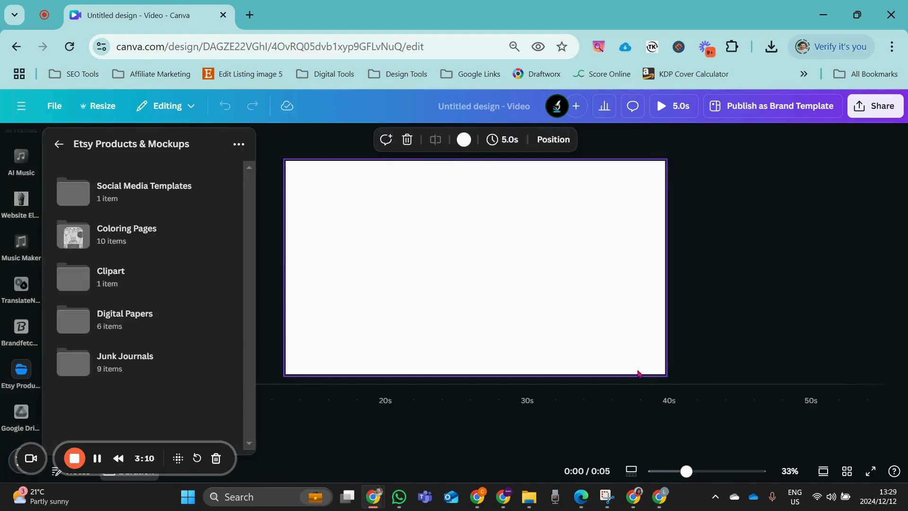
pyautogui.click(808, 279)
# Choose Google Drive as the save destination among the design's publishing options.
pyautogui.click(878, 107)
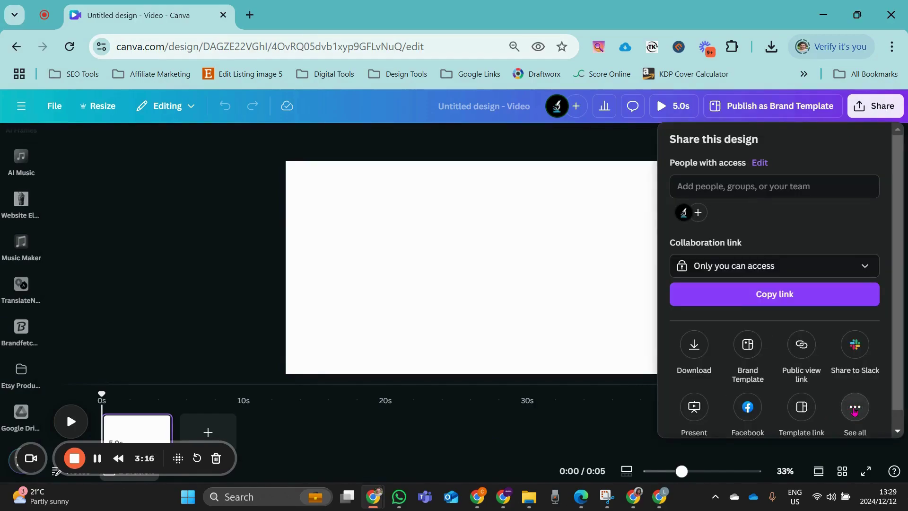
pyautogui.click(854, 410)
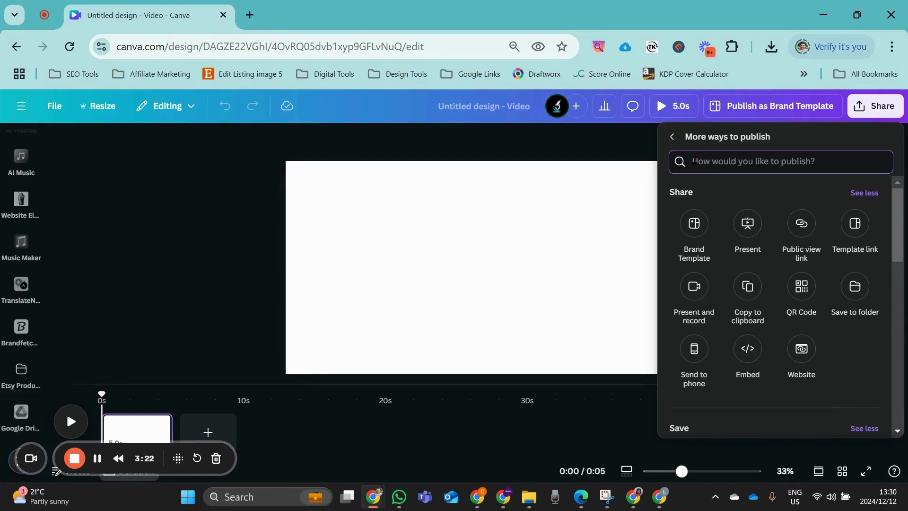
pyautogui.scroll(-3, 698, 288)
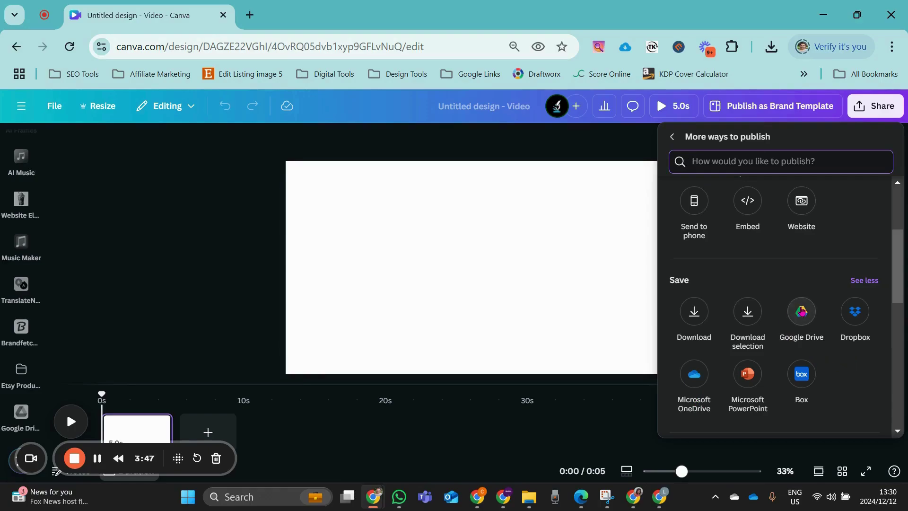
pyautogui.click(802, 313)
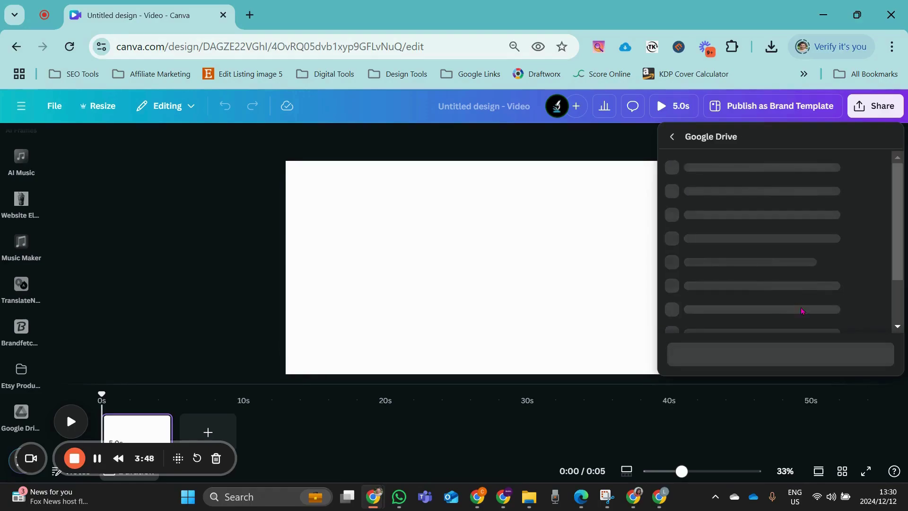
# Connect Google Drive to Canva by choosing the Google account and granting all requested access, and browse its folder list.
pyautogui.click(777, 371)
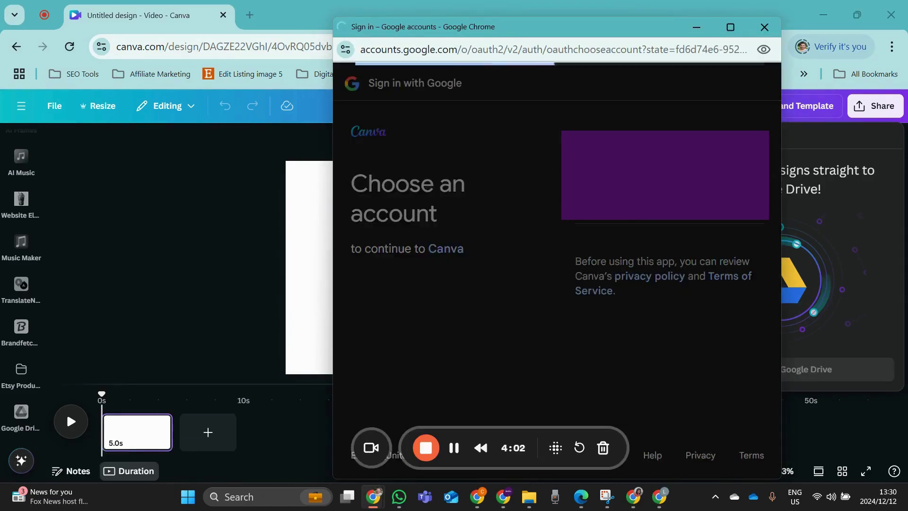
pyautogui.click(735, 324)
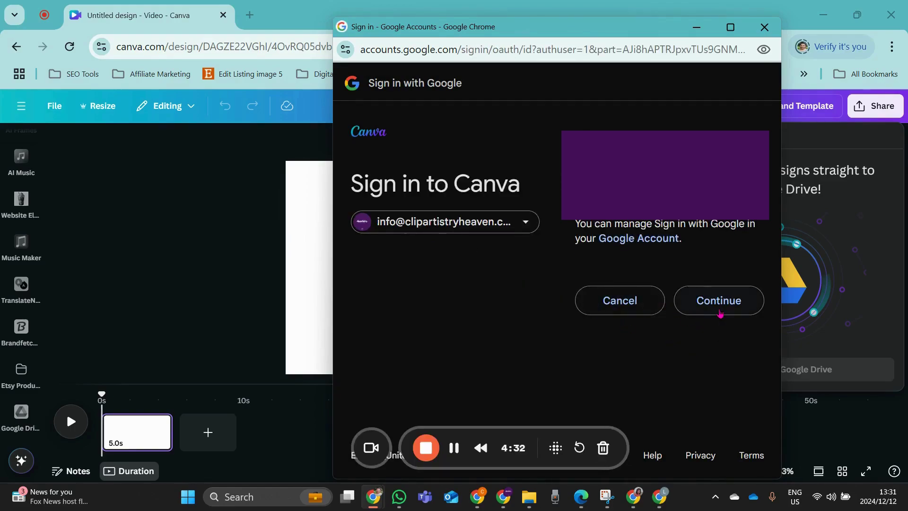
pyautogui.click(719, 307)
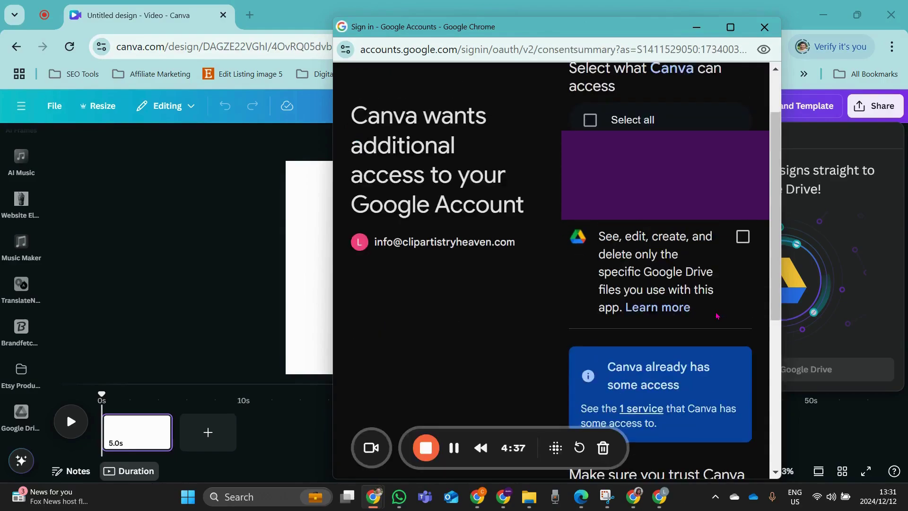
pyautogui.click(625, 126)
pyautogui.scroll(-5, 671, 265)
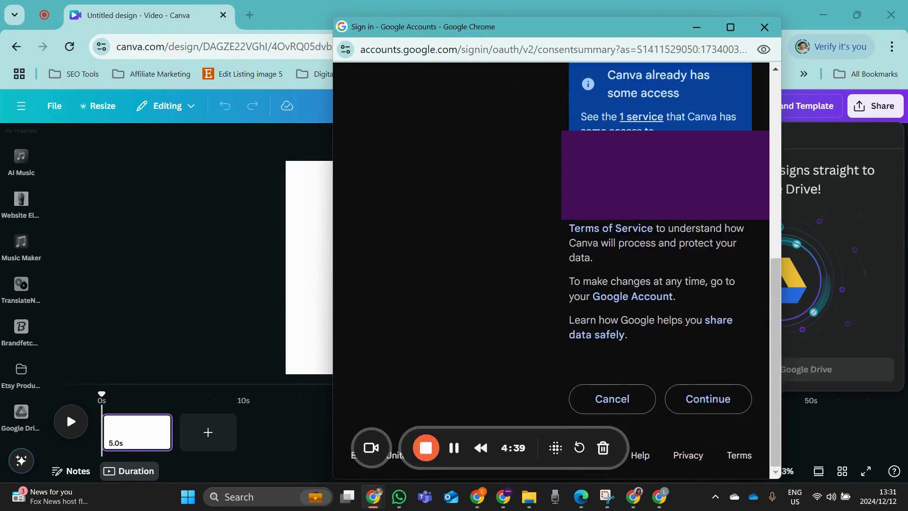
pyautogui.click(718, 402)
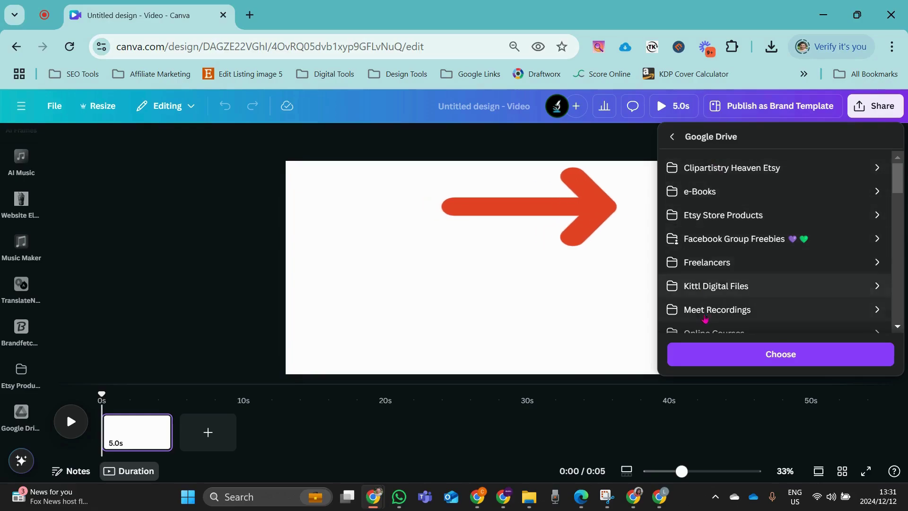
pyautogui.scroll(-5, 775, 253)
pyautogui.scroll(-3, 775, 253)
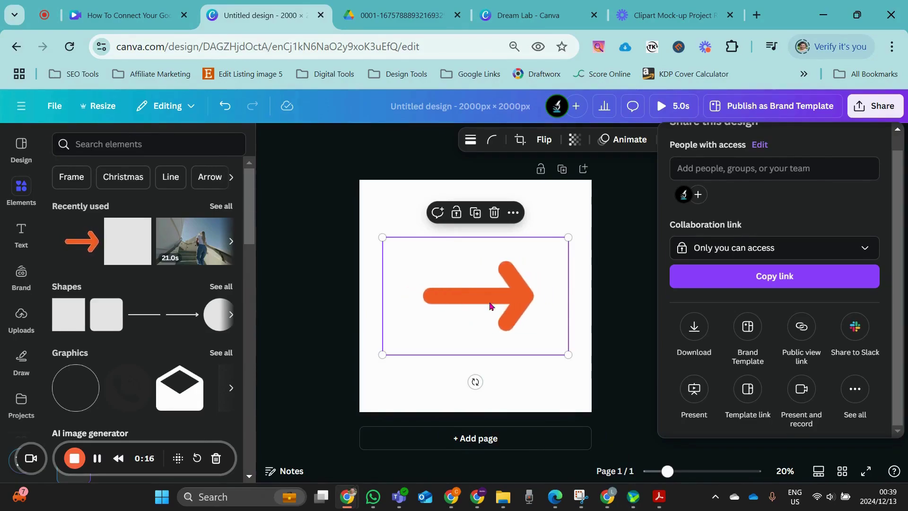
# Bring up the Google Drive folder list as the save destination for the 2000 × 2000 px arrow design.
pyautogui.click(577, 213)
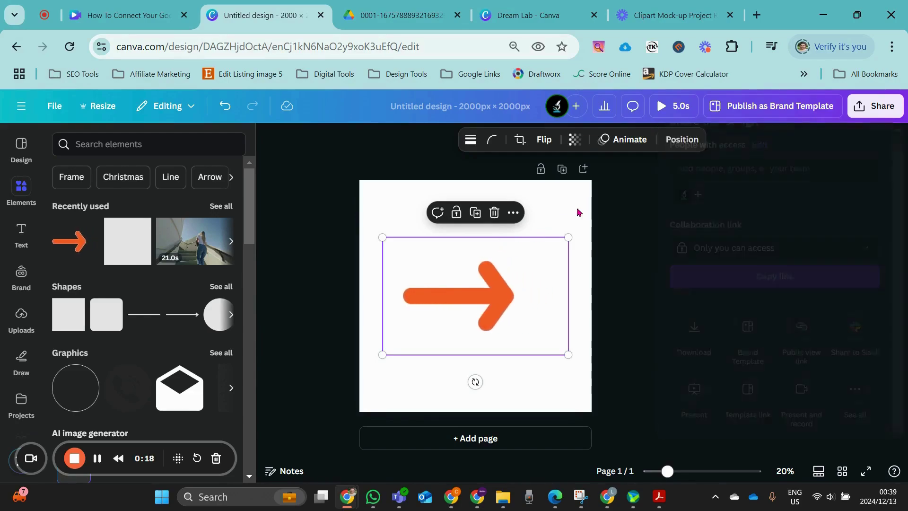
pyautogui.click(578, 210)
pyautogui.click(517, 304)
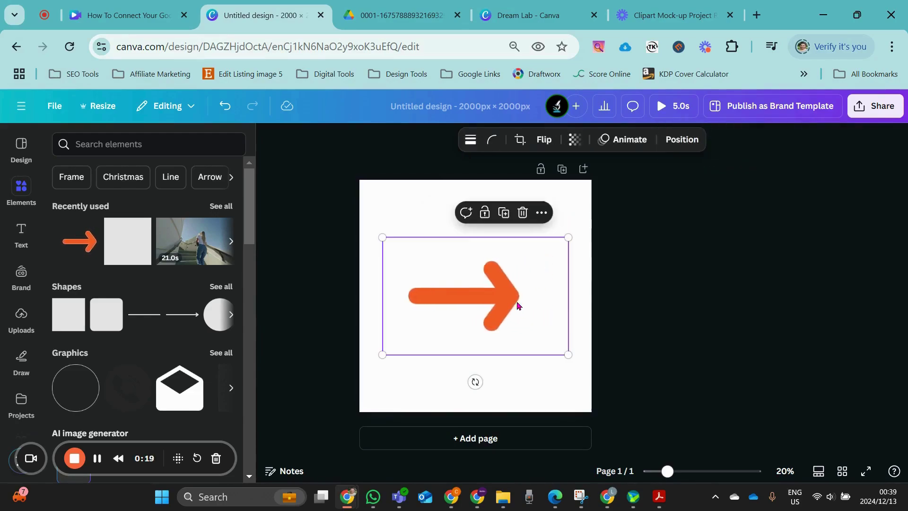
pyautogui.click(862, 105)
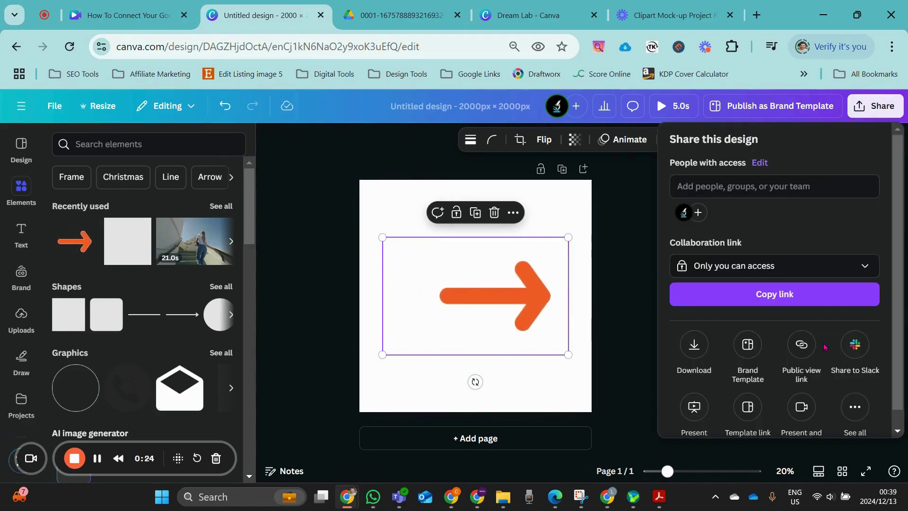
pyautogui.scroll(-1, 838, 337)
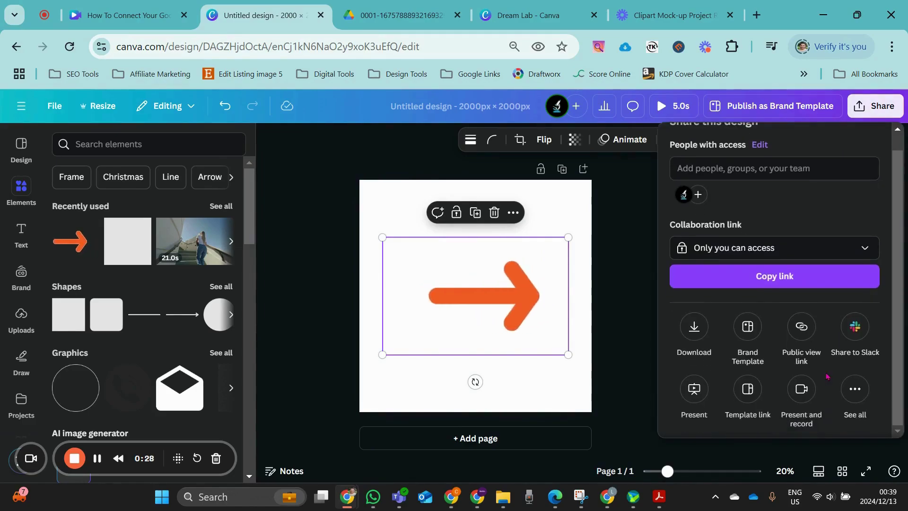
pyautogui.click(855, 388)
pyautogui.scroll(-3, 835, 322)
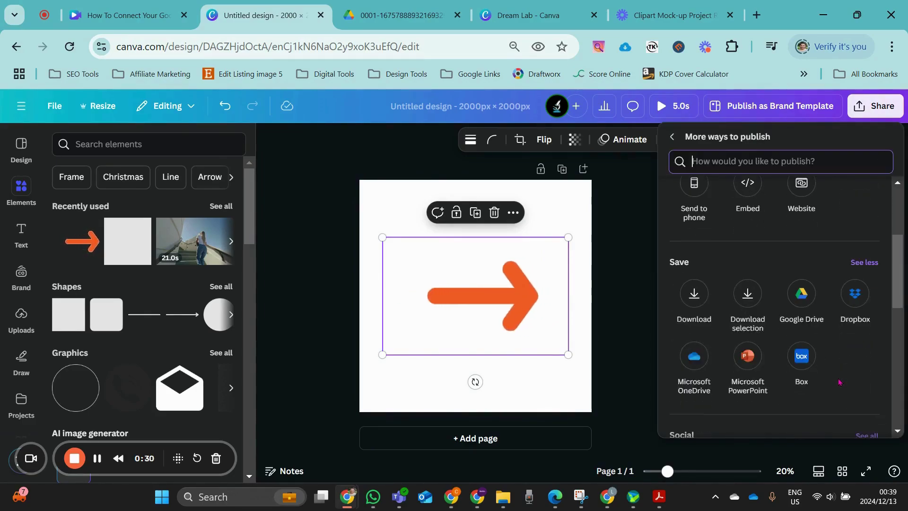
pyautogui.click(801, 295)
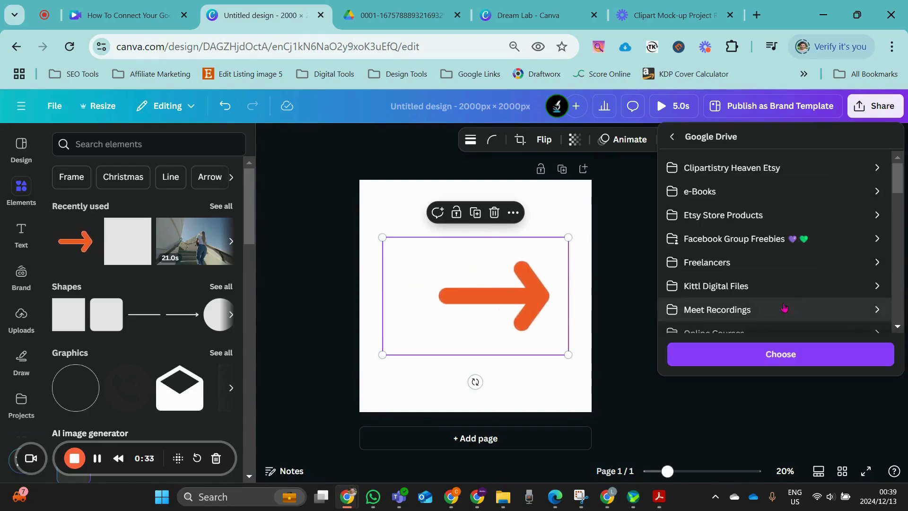
# Save the arrow design as a PNG in the Clipartistry Heaven Etsy folder on Google Drive.
pyautogui.click(848, 169)
pyautogui.click(786, 235)
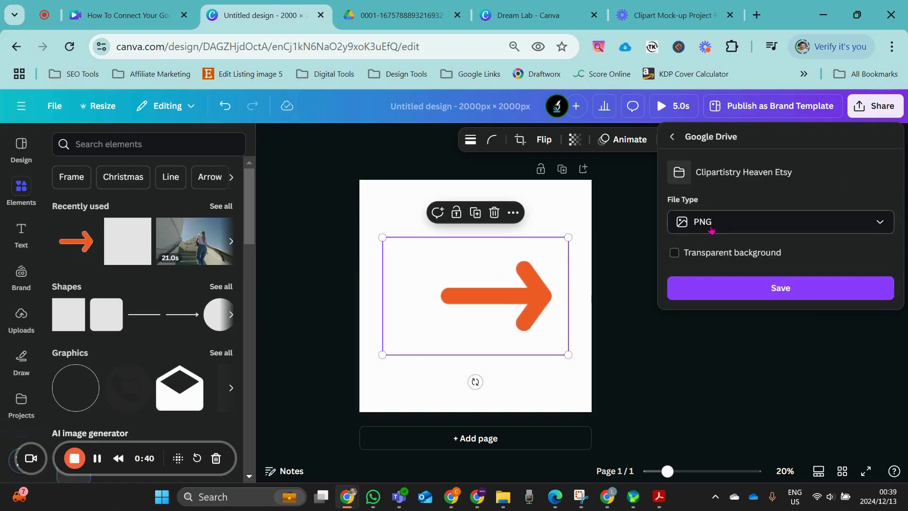
pyautogui.click(761, 294)
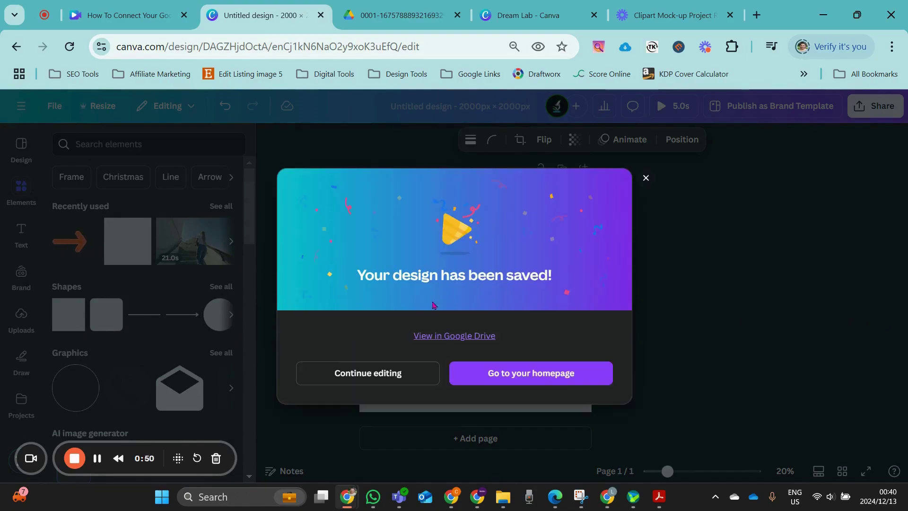
# View the saved PNG in Google Drive and try opening it with DocHub - PDF Sign and Edit.
pyautogui.click(444, 336)
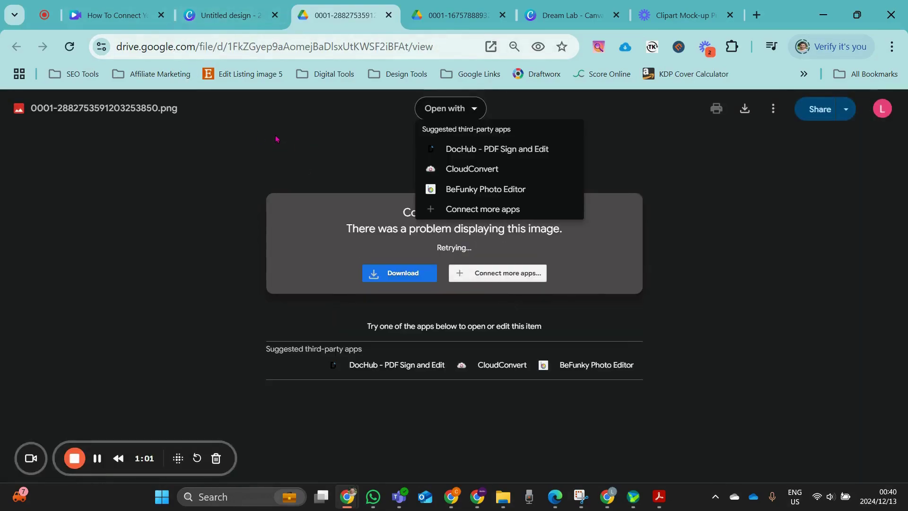
pyautogui.click(478, 154)
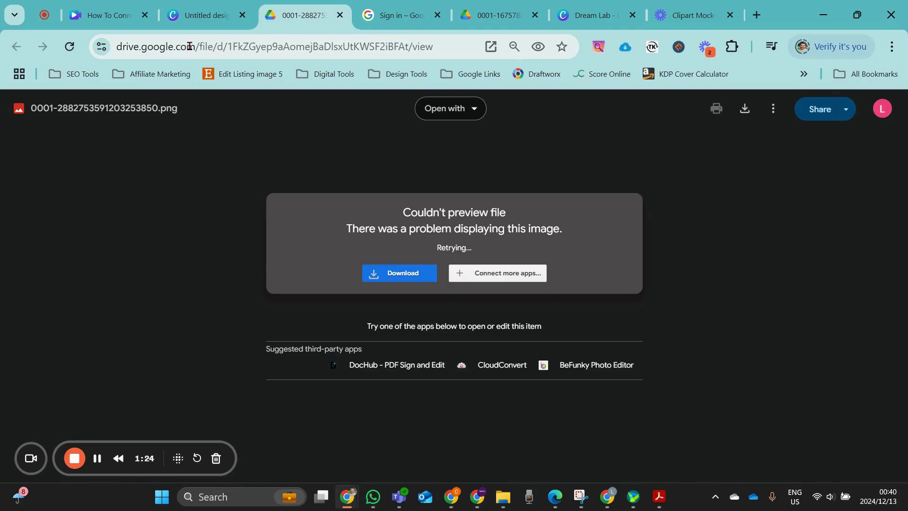
pyautogui.moveTo(207, 18)
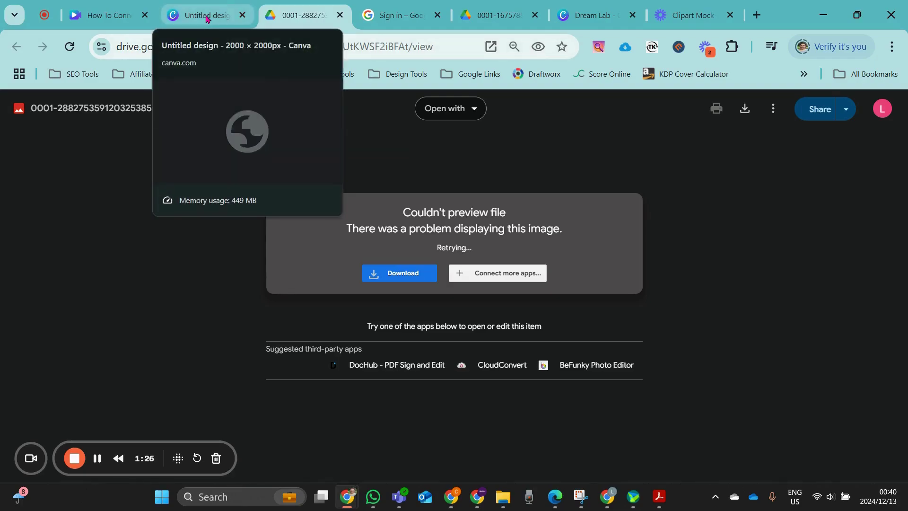